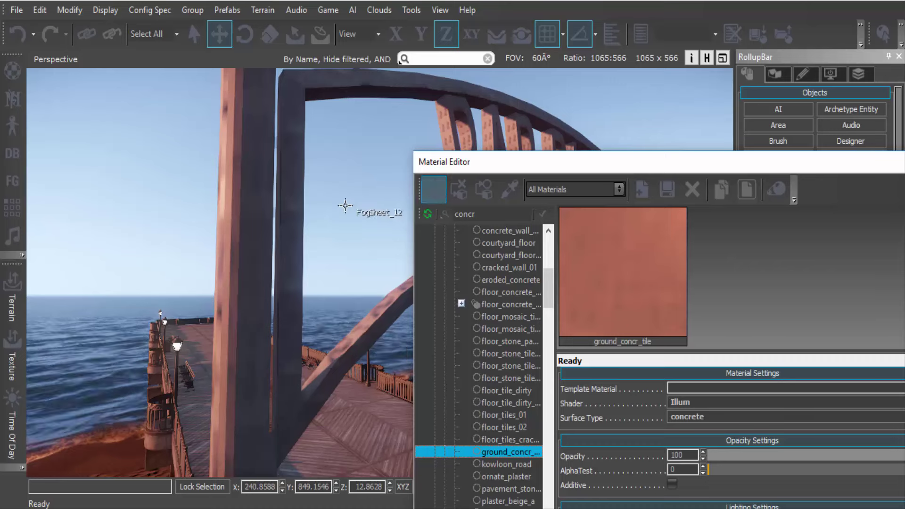
# - Try the kowloon_road concrete material on the pier sign
pyautogui.moveTo(282, 273); pyautogui.dragTo(250, 271, button='right')
pyautogui.press('a')
pyautogui.press('a')
pyautogui.press('d')
pyautogui.press('d')
pyautogui.press('s')
pyautogui.press('w')
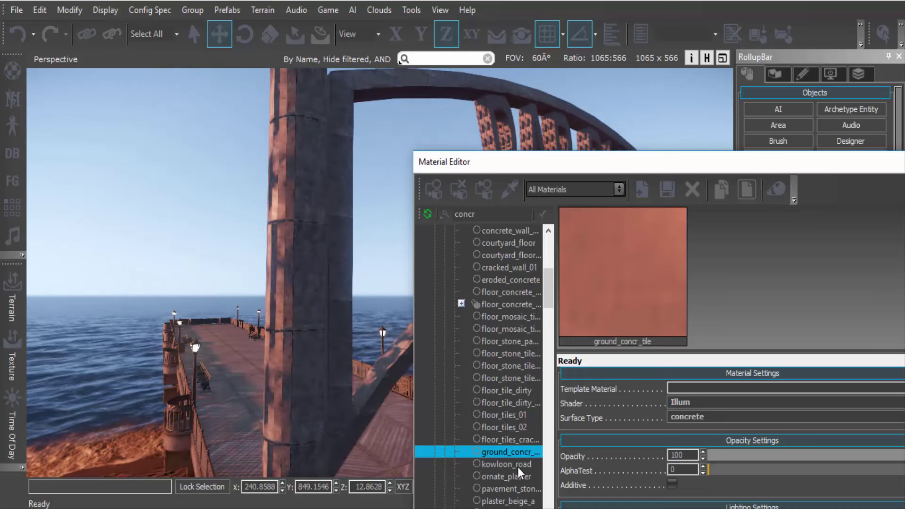
pyautogui.click(517, 466)
pyautogui.click(435, 190)
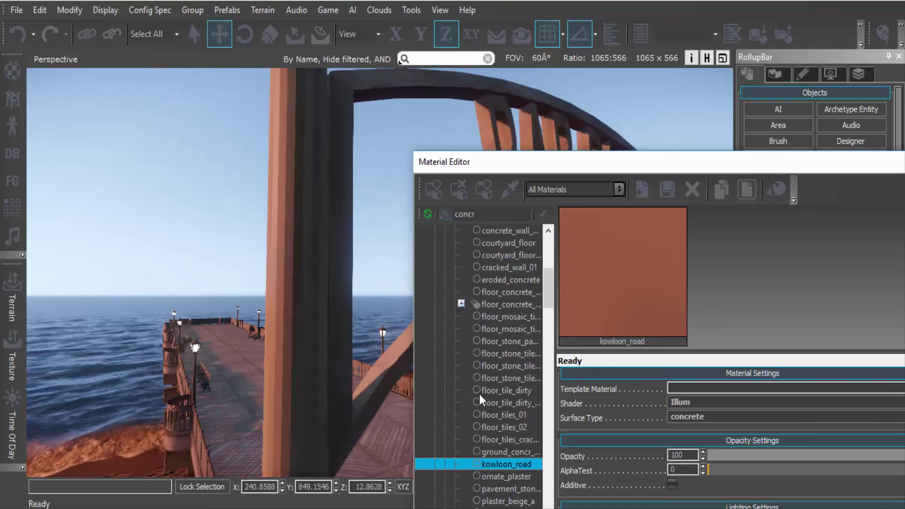
# - Try the ornate_plaster material on the pier sign and inspect the arch and pillars
pyautogui.scroll(-3, 479, 393)
pyautogui.click(506, 366)
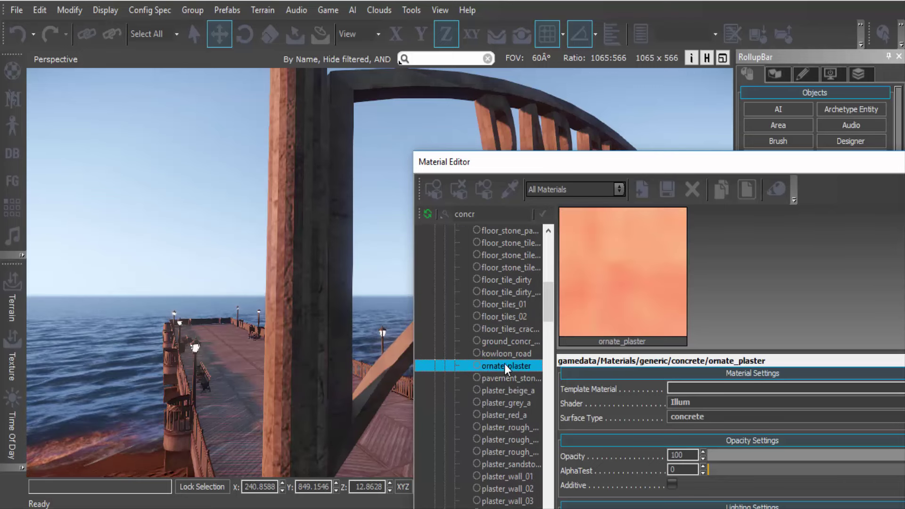
pyautogui.click(428, 186)
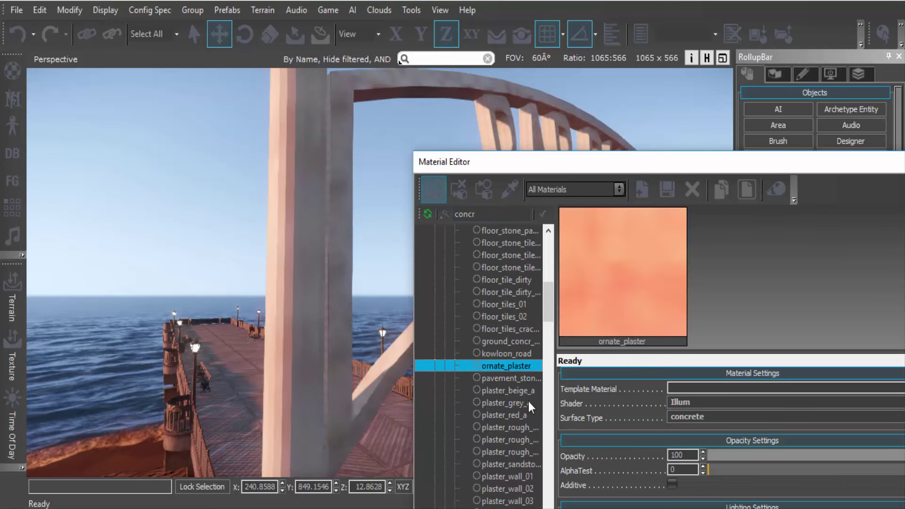
pyautogui.press('w')
pyautogui.moveTo(363, 325); pyautogui.dragTo(390, 308, button='right')
pyautogui.moveTo(330, 350); pyautogui.dragTo(302, 349, button='right')
# - Try the pavement_stones_a material on the pier sign, followed by plaster_beige_a
pyautogui.click(511, 379)
pyautogui.click(432, 189)
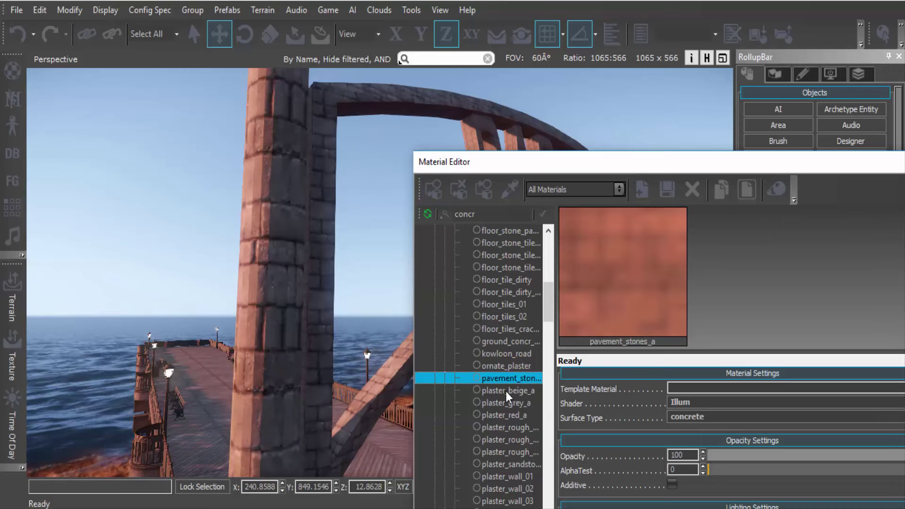
pyautogui.click(506, 391)
pyautogui.click(433, 187)
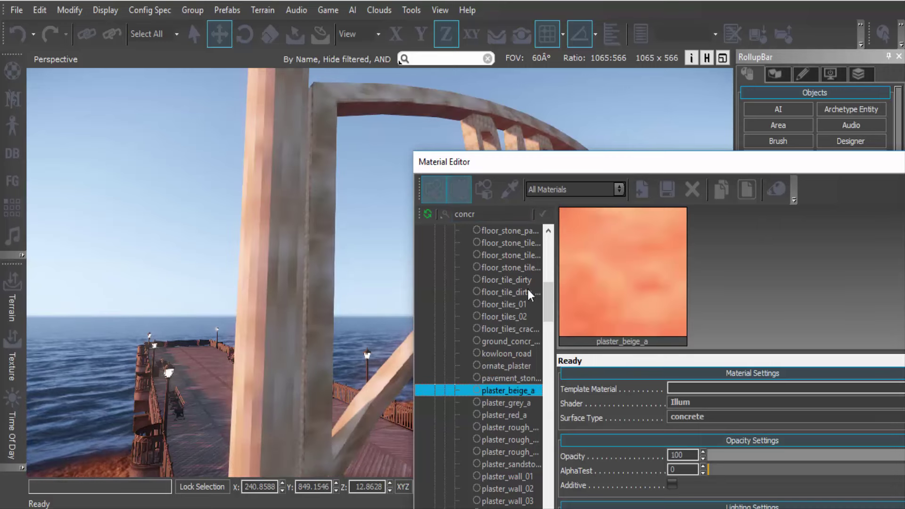
# - Try the plaster_grey_a material on the pier sign and inspect it up close
pyautogui.click(500, 404)
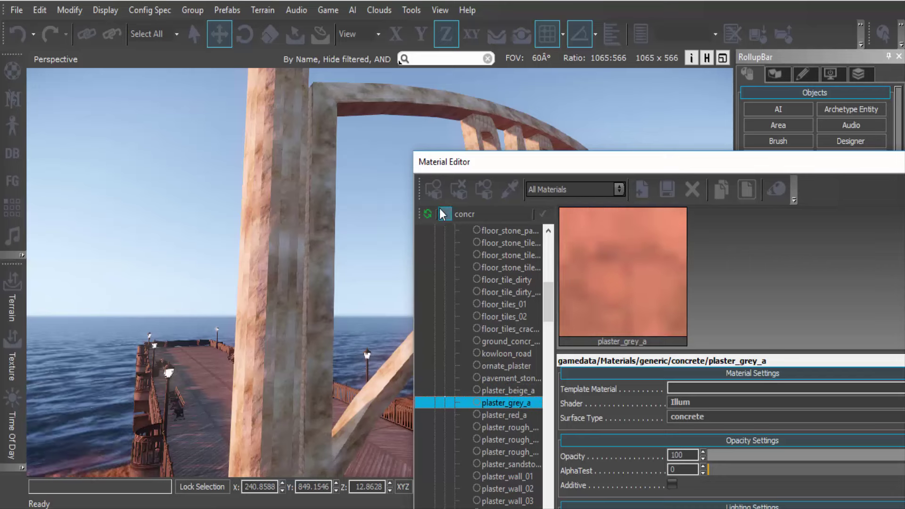
pyautogui.click(434, 189)
pyautogui.press('w')
pyautogui.moveTo(360, 273); pyautogui.dragTo(423, 328, button='right')
# - Try the plaster_red_a material on the pier sign
pyautogui.scroll(-1, 489, 411)
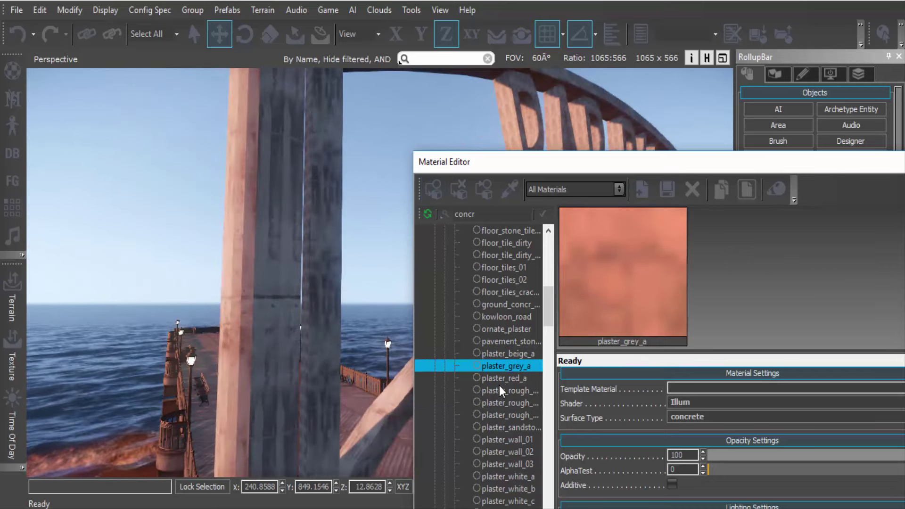
pyautogui.click(499, 378)
pyautogui.click(434, 189)
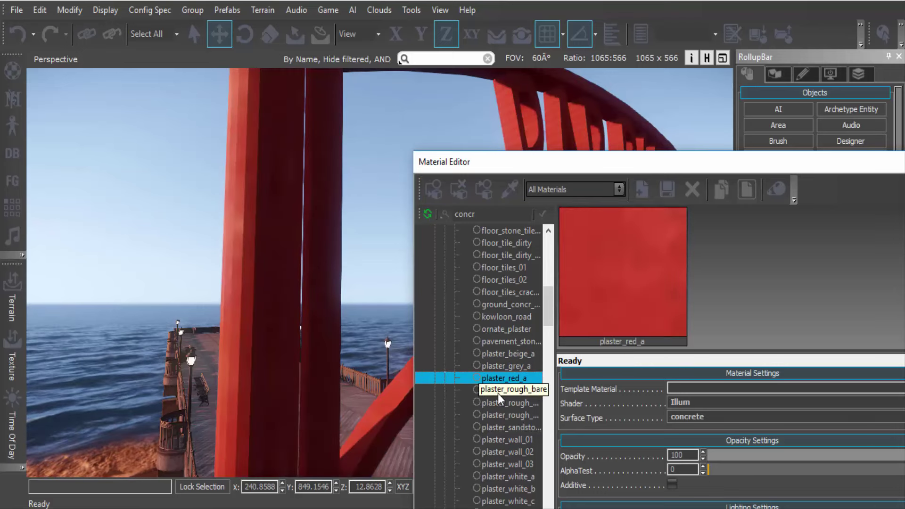
# - Try the plaster_rough_bare material on the pier sign and inspect it from several angles
pyautogui.click(498, 393)
pyautogui.click(431, 190)
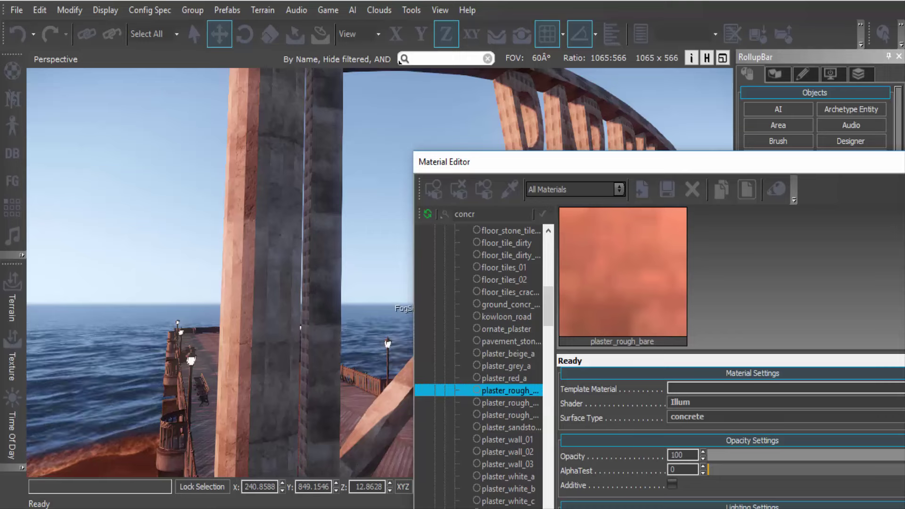
pyautogui.press('d')
pyautogui.moveTo(320, 283)
pyautogui.mouseDown(button='right')
pyautogui.moveTo(297, 271)
pyautogui.moveTo(253, 284)
pyautogui.moveTo(324, 292)
pyautogui.mouseUp(button='right')
pyautogui.press('d')
pyautogui.press('a')
pyautogui.press('a')
pyautogui.press('w')
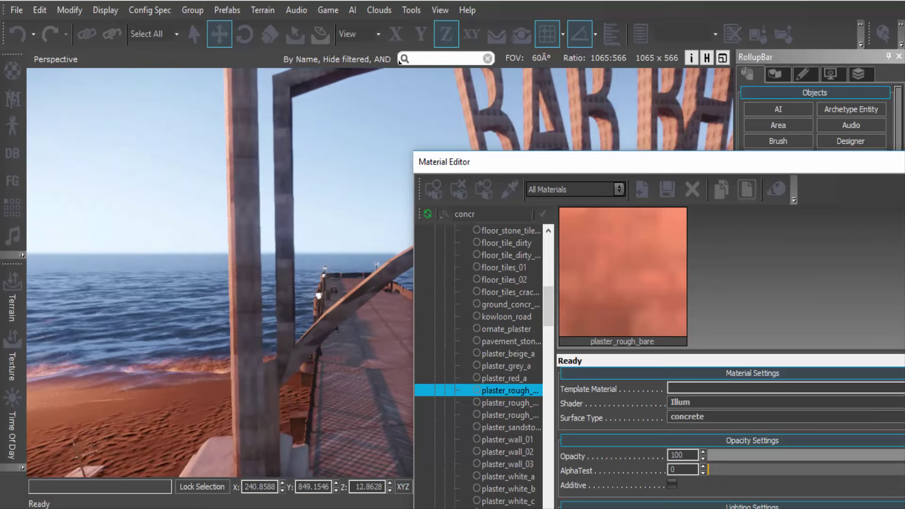
# - Try the plaster_rough_stones material on the pier sign, followed by plaster_rough_stones_moss
pyautogui.click(513, 402)
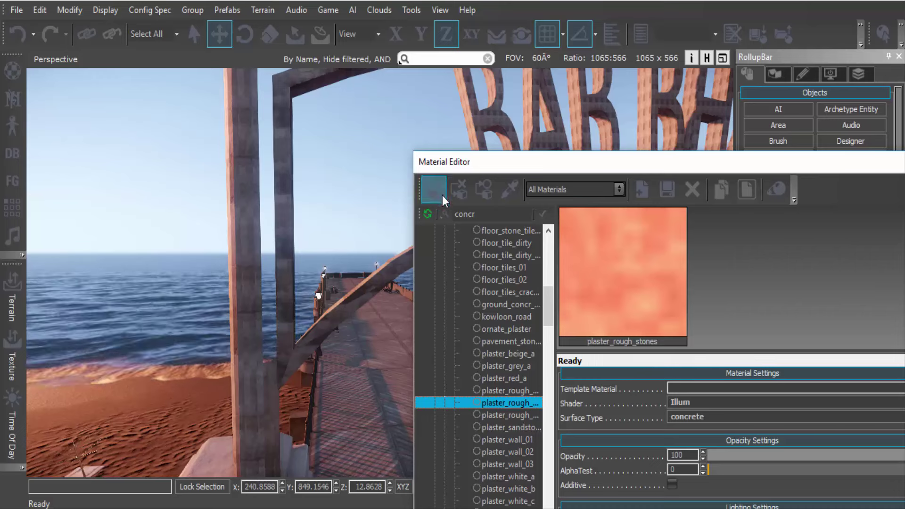
pyautogui.click(503, 414)
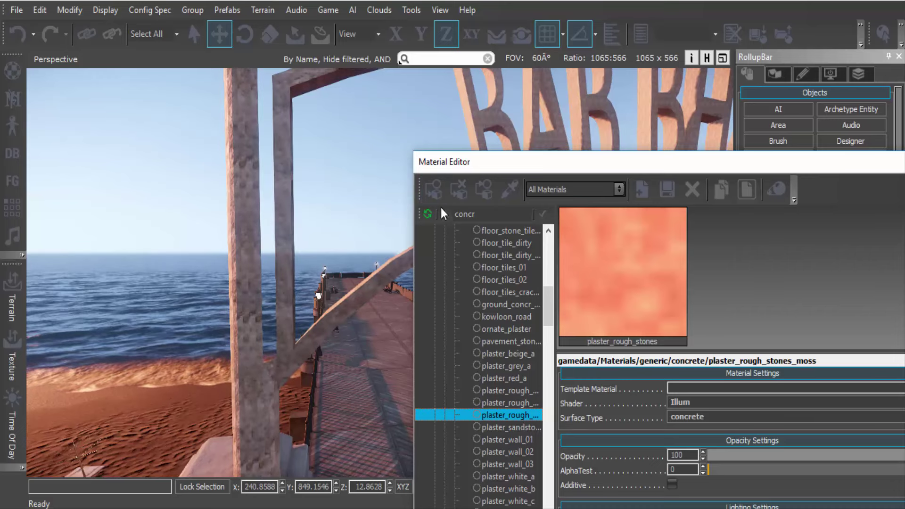
pyautogui.click(440, 188)
pyautogui.moveTo(342, 222); pyautogui.dragTo(364, 234, button='right')
pyautogui.press('a')
pyautogui.press('s')
pyautogui.click(450, 193)
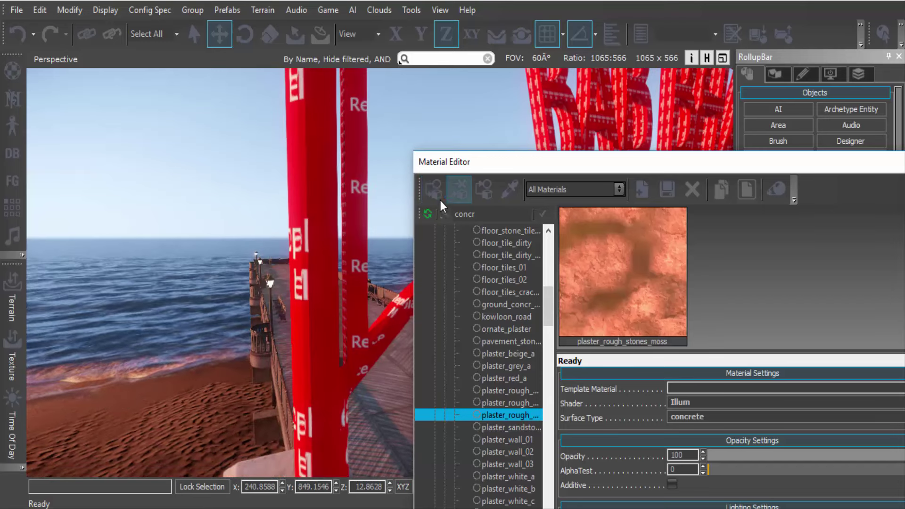
# - Try the roof_paper material on the pier sign, followed by roof_eternit_02
pyautogui.scroll(-3, 479, 382)
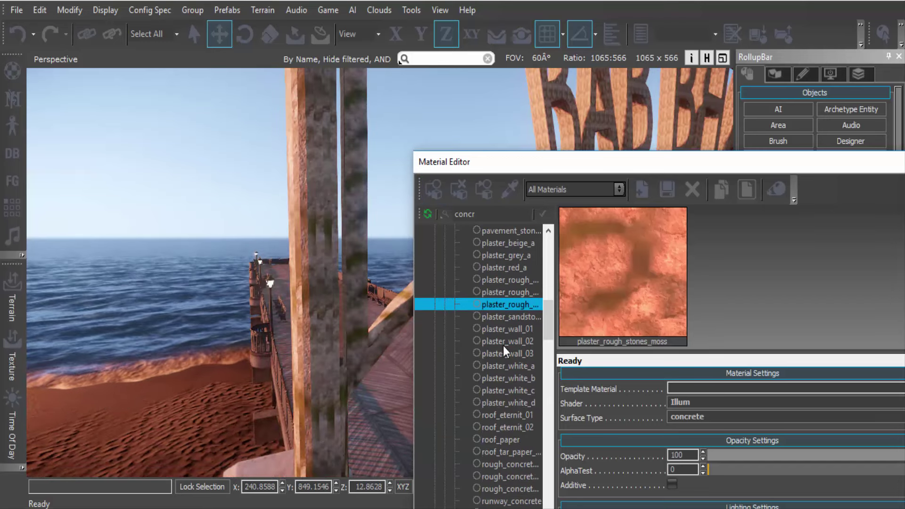
pyautogui.click(500, 443)
pyautogui.click(439, 189)
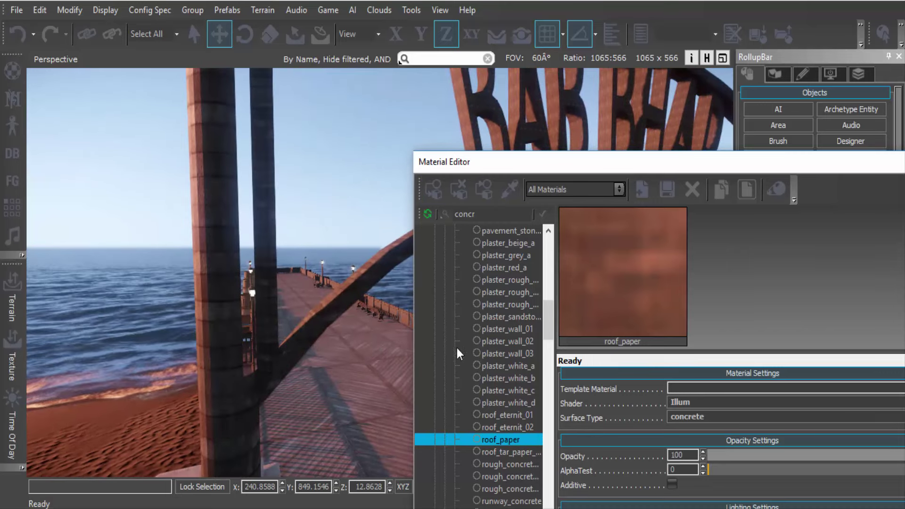
pyautogui.click(498, 427)
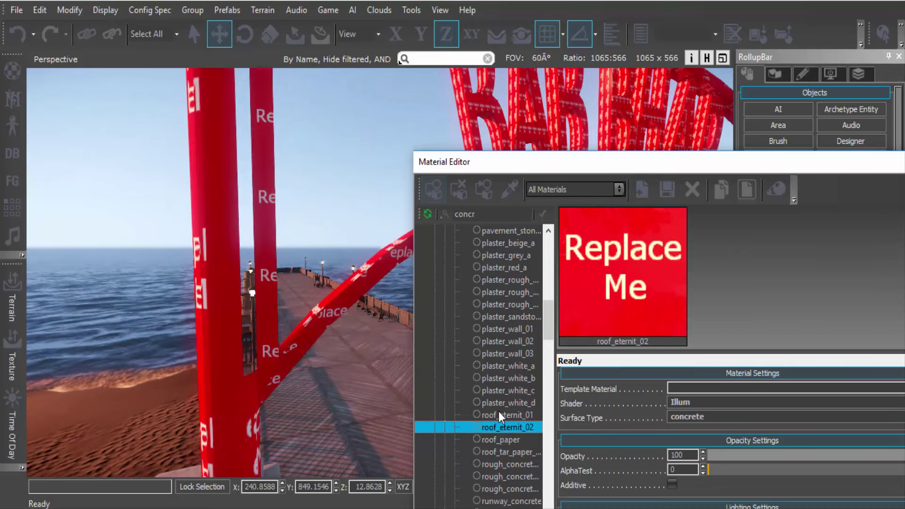
# - Preview a few more plaster, roof and wall materials and try used_concrete on the pier sign
pyautogui.click(499, 413)
pyautogui.click(508, 397)
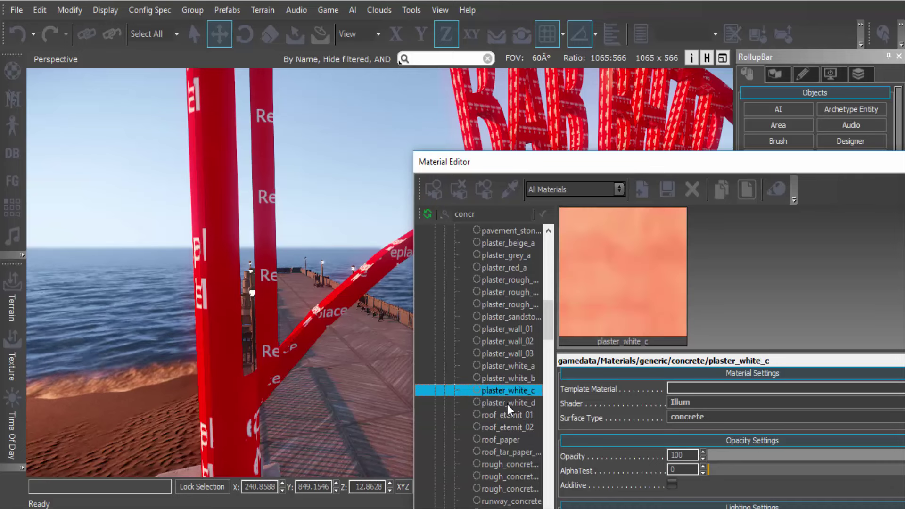
pyautogui.click(507, 404)
pyautogui.scroll(-4, 507, 405)
pyautogui.click(501, 427)
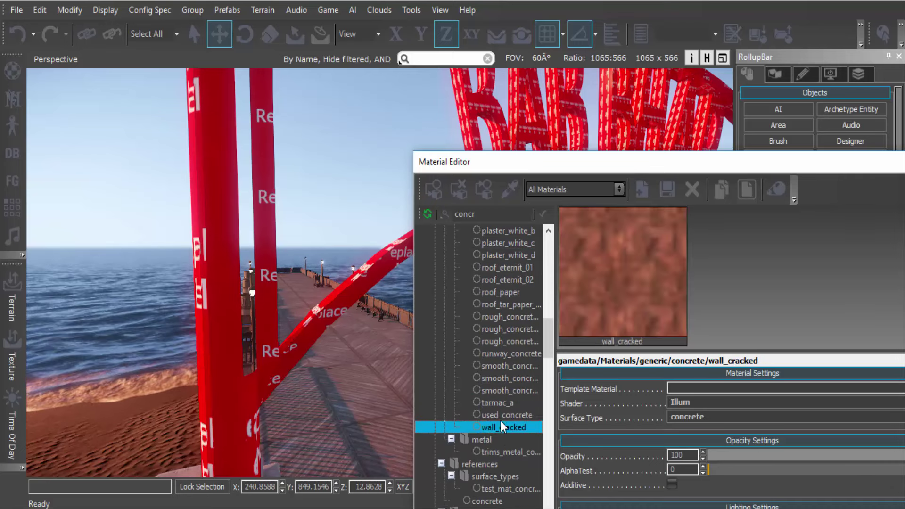
pyautogui.click(506, 415)
pyautogui.click(430, 190)
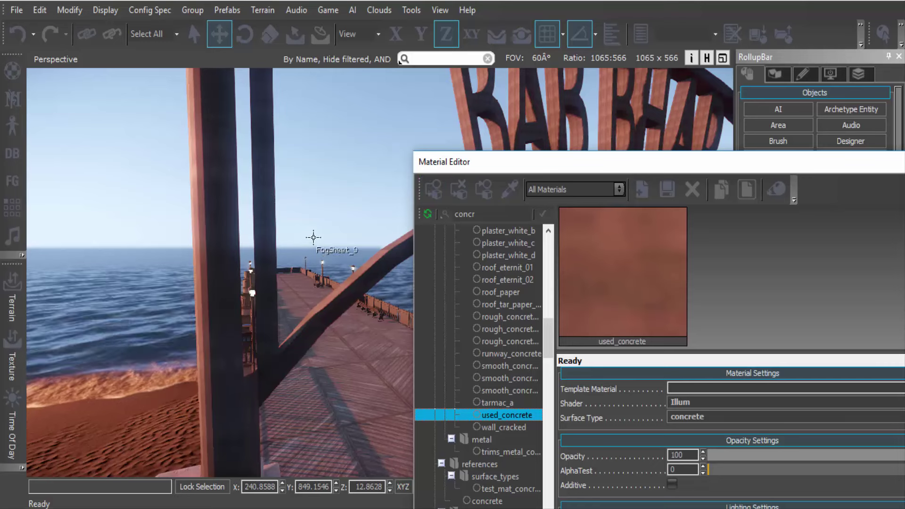
# - Try the ceiling_concrete_01 material on the pier sign and inspect its pillars and lettering
pyautogui.scroll(12, 491, 347)
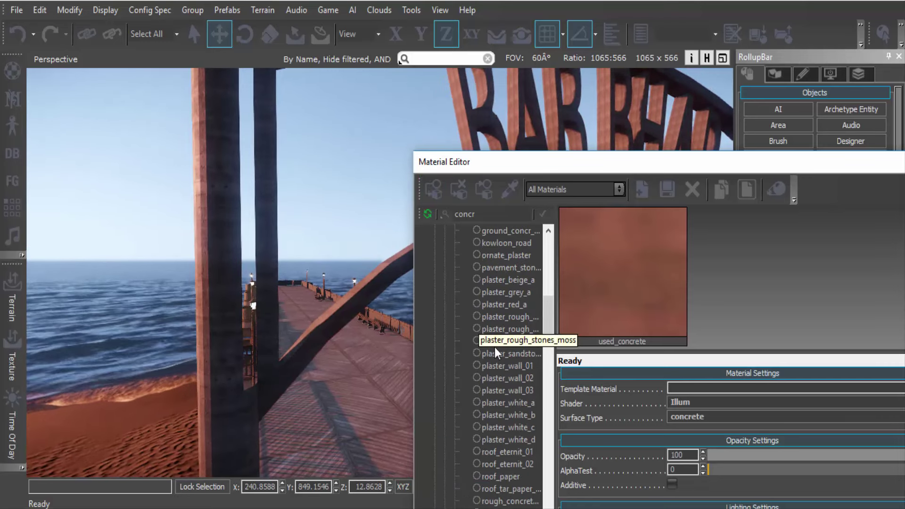
pyautogui.scroll(1, 495, 348)
pyautogui.click(500, 306)
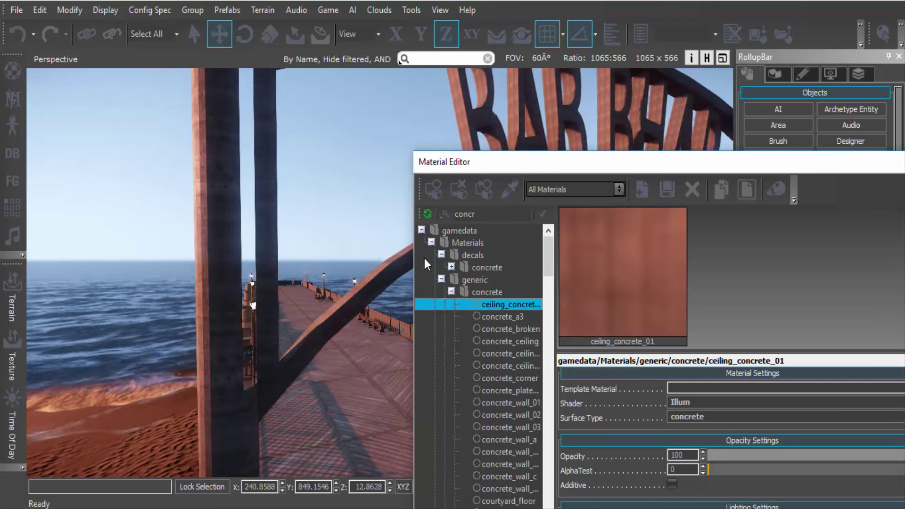
pyautogui.click(431, 190)
pyautogui.press('a')
pyautogui.moveTo(325, 208); pyautogui.dragTo(325, 189, button='right')
pyautogui.press('d')
pyautogui.press('w')
pyautogui.moveTo(365, 226); pyautogui.dragTo(354, 222, button='right')
pyautogui.press('s')
# - Try the concrete_a3 material on the pier sign, followed by concrete_broken
pyautogui.click(490, 317)
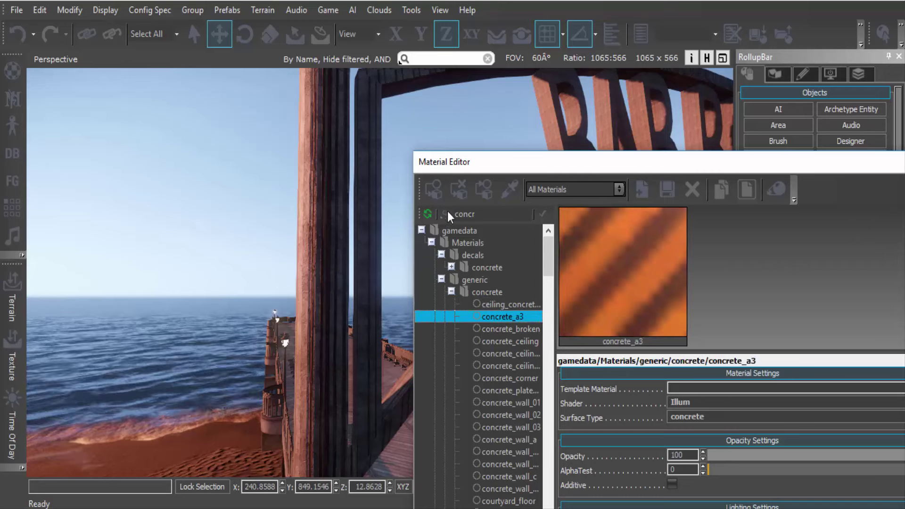
pyautogui.click(436, 190)
pyautogui.click(513, 328)
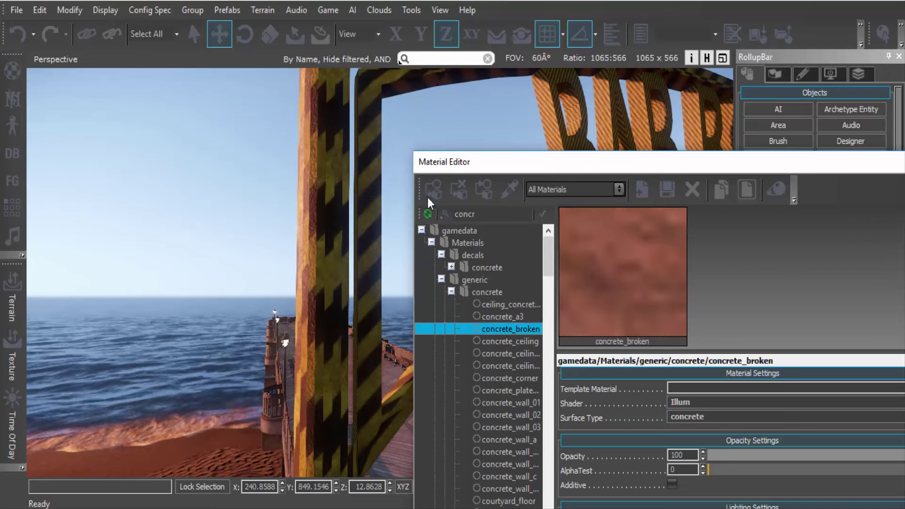
pyautogui.click(429, 196)
pyautogui.press('w')
pyautogui.moveTo(383, 248); pyautogui.dragTo(385, 249, button='right')
pyautogui.press('s')
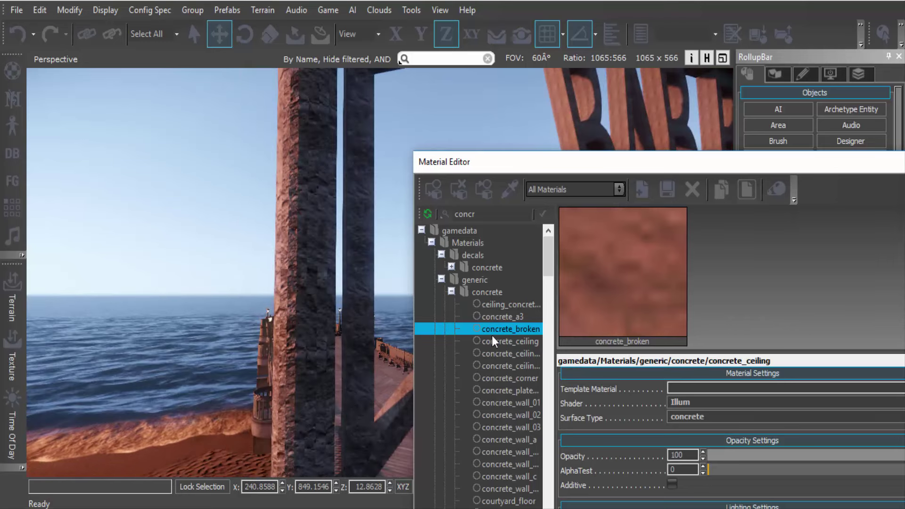
# - Try the concrete_ceiling material on the pier sign and inspect it from several angles
pyautogui.click(493, 340)
pyautogui.click(434, 192)
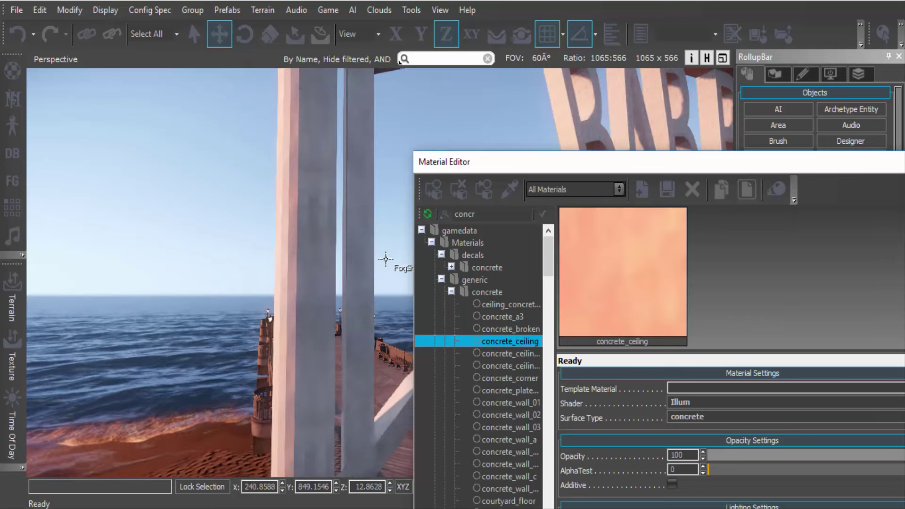
pyautogui.press('w')
pyautogui.moveTo(386, 259); pyautogui.dragTo(388, 259, button='right')
pyautogui.press('s')
pyautogui.press('d')
pyautogui.press('s')
pyautogui.press('w')
pyautogui.press('a')
pyautogui.press('w')
# - Apply the concrete_ceiling_dirty material to the pier sign and inspect the pillar surface
pyautogui.click(502, 358)
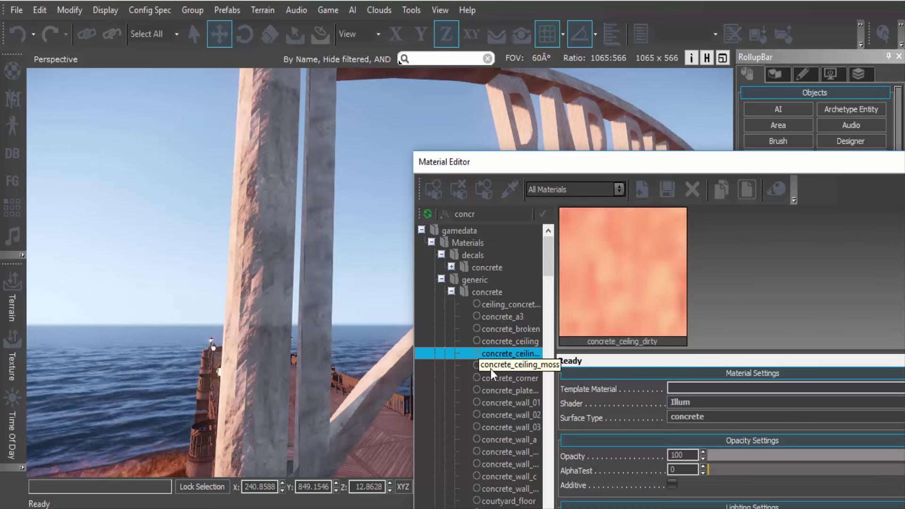
pyautogui.press('w')
pyautogui.moveTo(361, 314)
pyautogui.mouseDown(button='right')
pyautogui.moveTo(357, 276)
pyautogui.moveTo(365, 312)
pyautogui.mouseUp(button='right')
pyautogui.press('s')
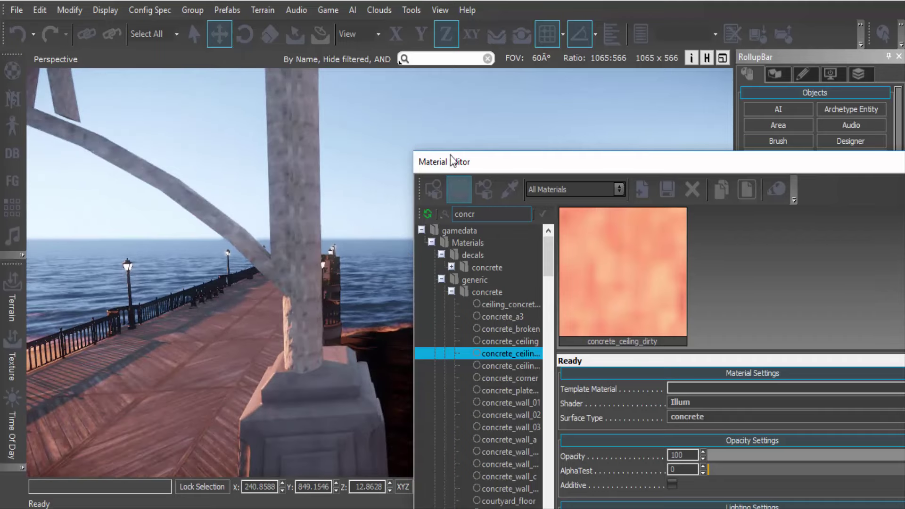
# - Close the Material Editor and show the viewport helpers with the whole pier entrance in view
pyautogui.moveTo(681, 167); pyautogui.dragTo(414, 218)
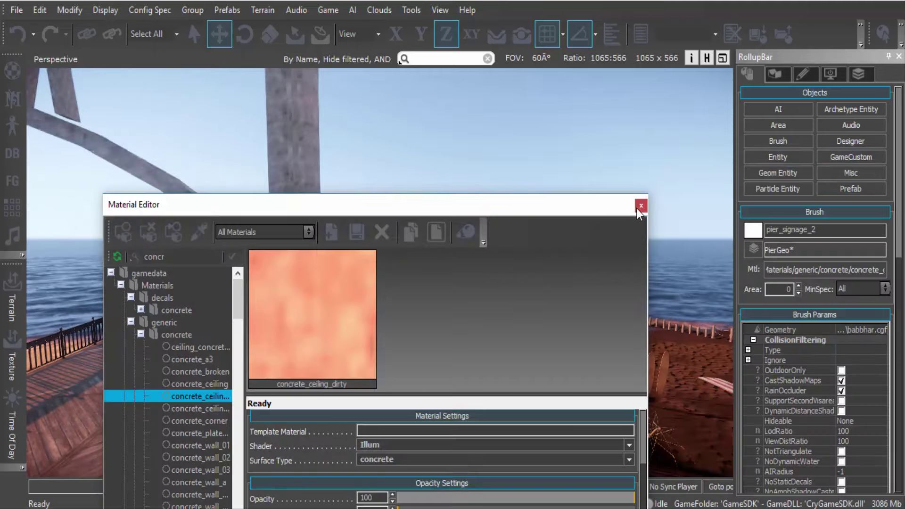
pyautogui.click(637, 206)
pyautogui.click(707, 59)
pyautogui.press('s')
pyautogui.moveTo(402, 201); pyautogui.dragTo(402, 200, button='right')
pyautogui.press('s')
pyautogui.press('s')
pyautogui.press('w')
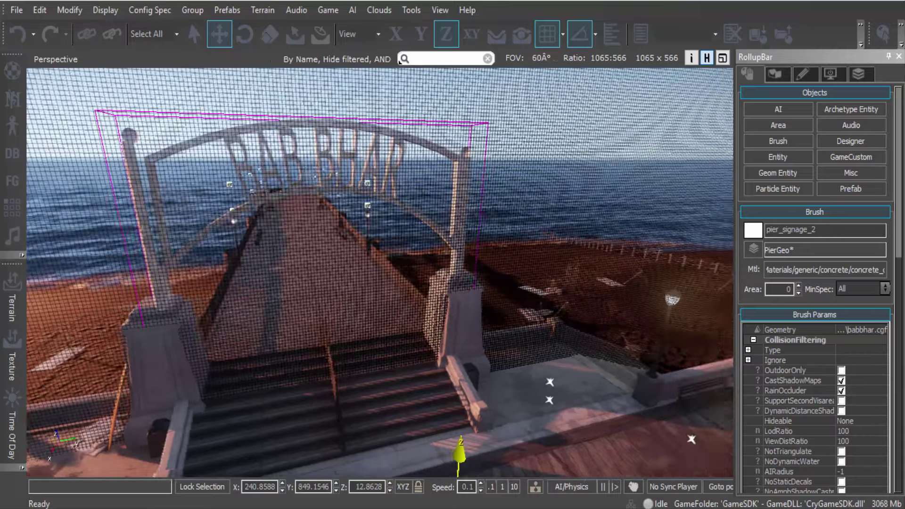
# - Scale the pier sign uniformly to about 4.06
pyautogui.click(276, 32)
pyautogui.moveTo(451, 261); pyautogui.dragTo(452, 262, button='right')
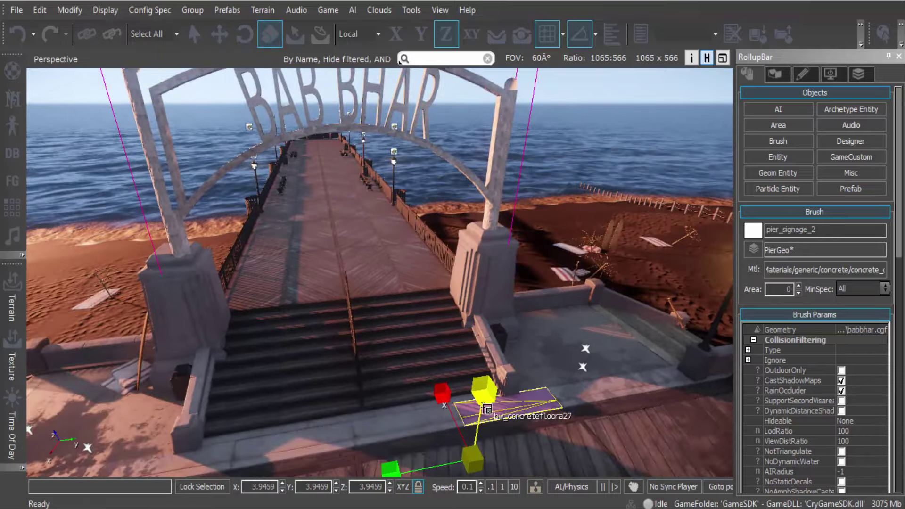
pyautogui.moveTo(486, 406); pyautogui.dragTo(484, 405)
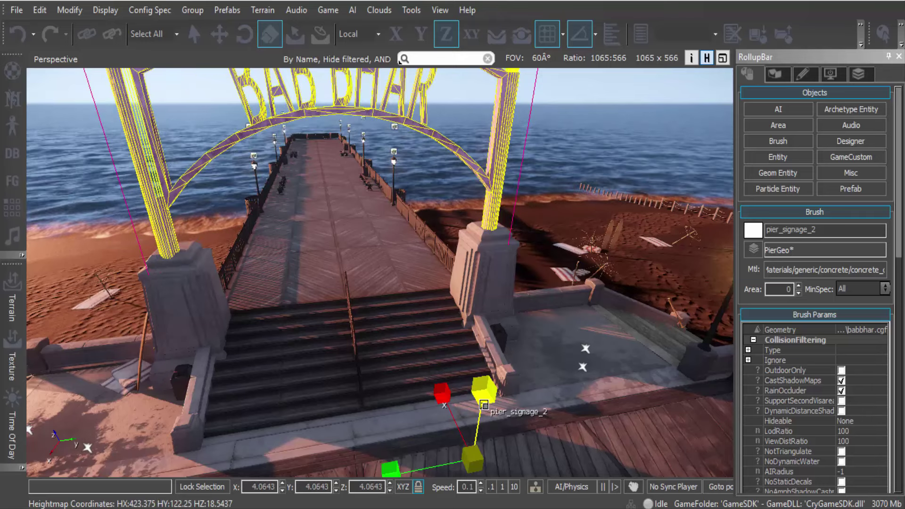
# - Move the pier sign along the X axis to 240.49 so its pillar sits on the stone base
pyautogui.press('w')
pyautogui.press('a')
pyautogui.moveTo(485, 404); pyautogui.dragTo(665, 389, button='right')
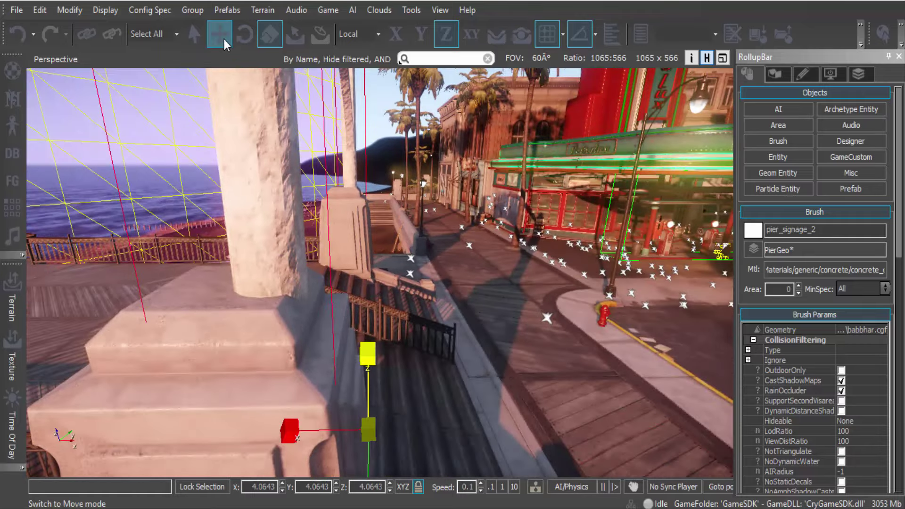
pyautogui.click(220, 34)
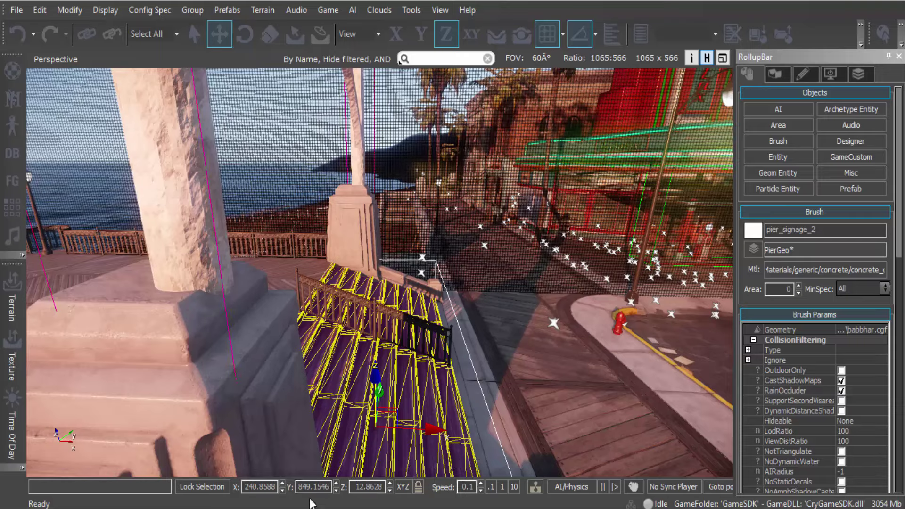
pyautogui.click(283, 484)
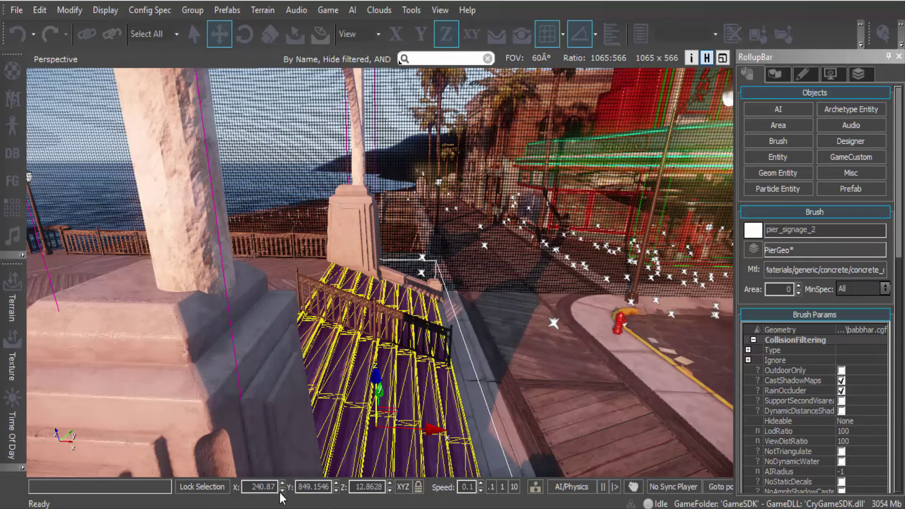
pyautogui.click(281, 491)
pyautogui.click(282, 491)
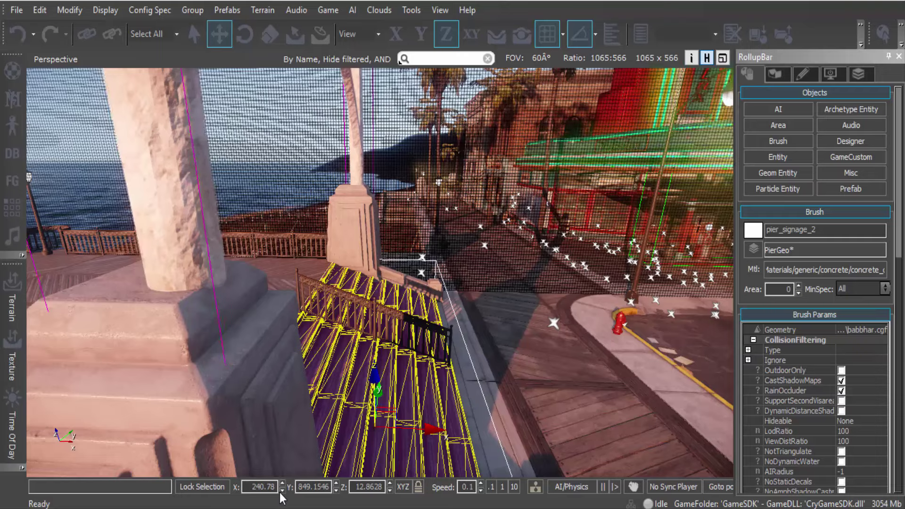
pyautogui.click(281, 491)
pyautogui.click(281, 492)
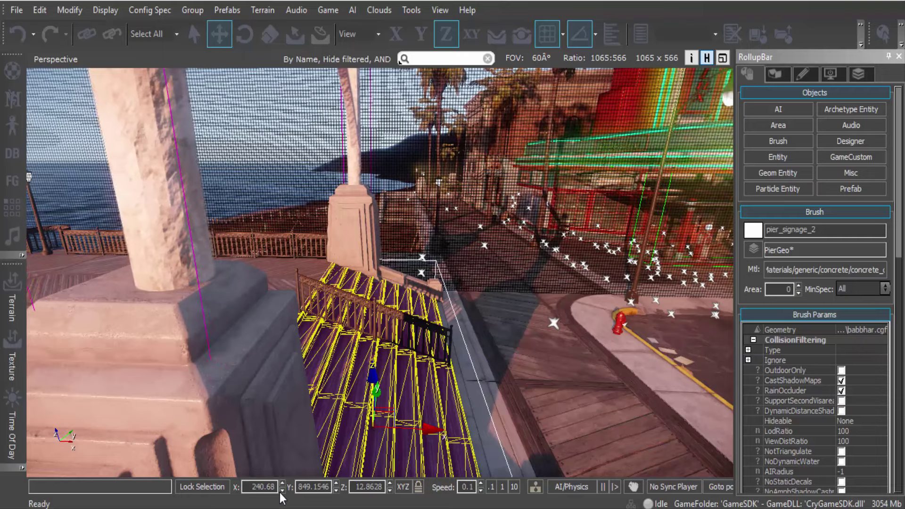
pyautogui.click(282, 492)
pyautogui.click(282, 492)
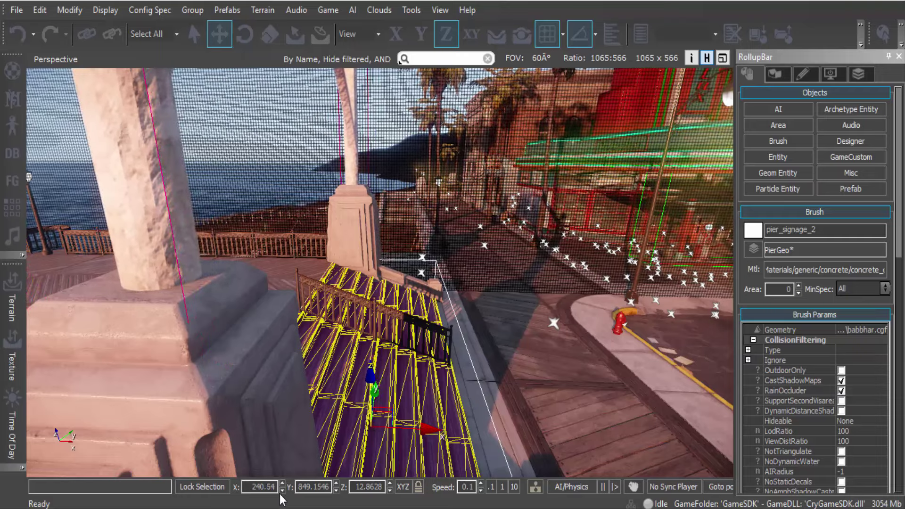
pyautogui.click(282, 492)
pyautogui.click(281, 492)
pyautogui.click(281, 491)
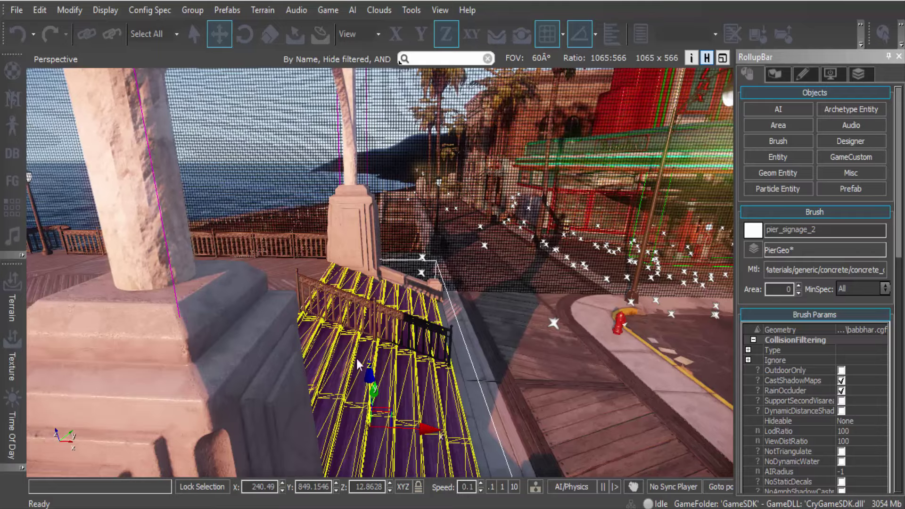
# - Move the pier sign along the Y axis to 849.27 to line up both pillars with their bases
pyautogui.press('d')
pyautogui.moveTo(397, 358); pyautogui.dragTo(216, 299, button='right')
pyautogui.press('d')
pyautogui.press('w')
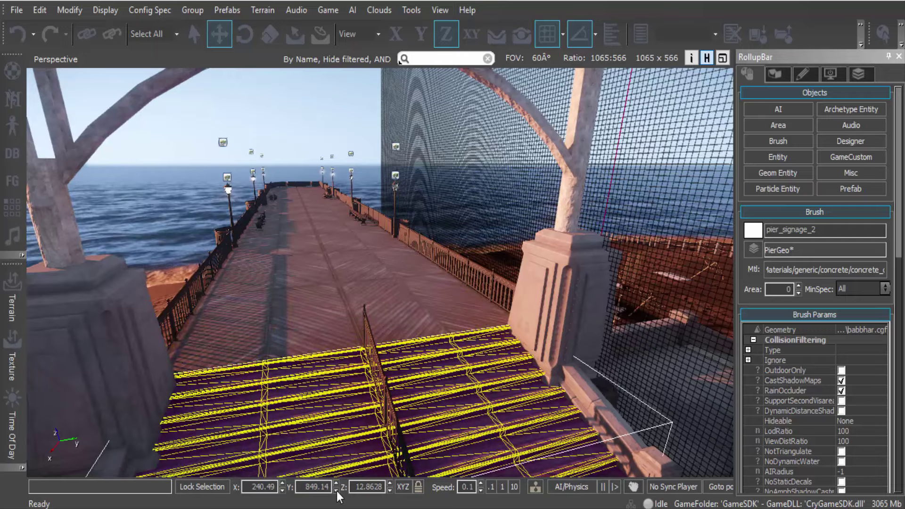
pyautogui.press('w')
pyautogui.moveTo(424, 411); pyautogui.dragTo(455, 358, button='right')
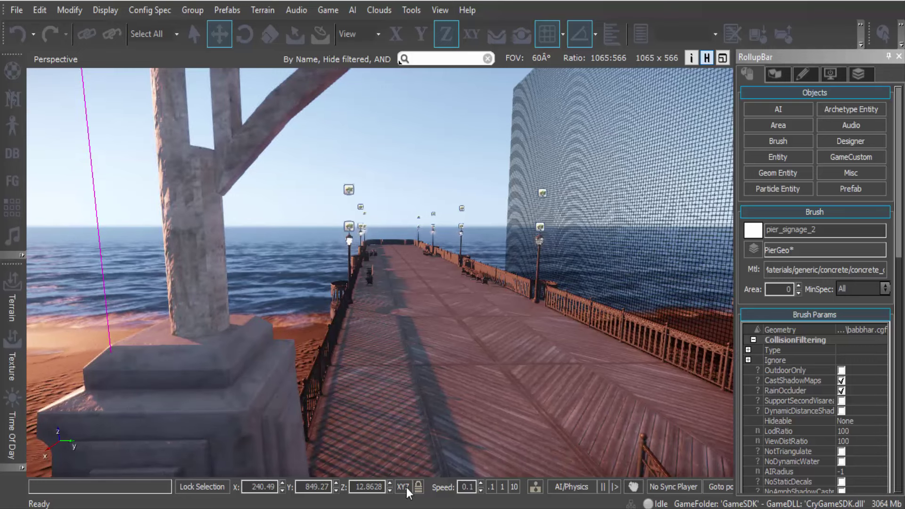
# - Scale the pier sign uniformly to 4.08 and lower it to a Z position of 12.76
pyautogui.click(279, 29)
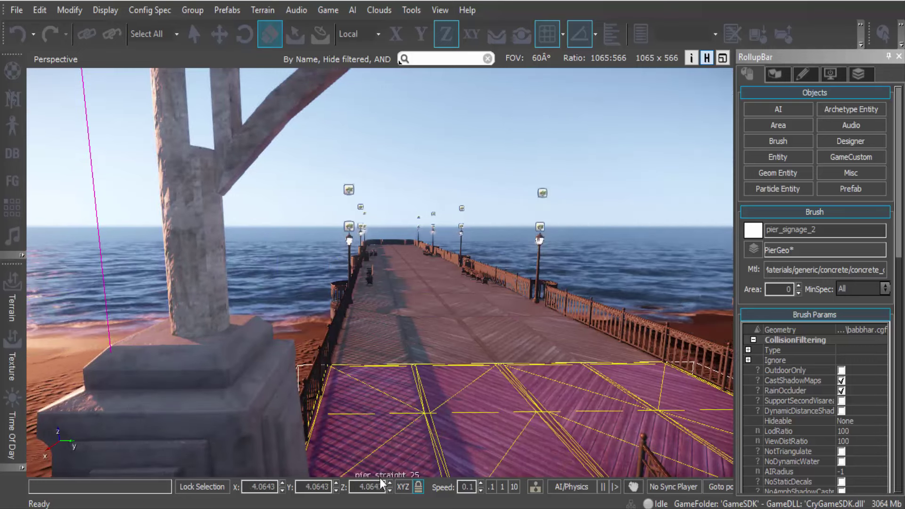
pyautogui.click(391, 482)
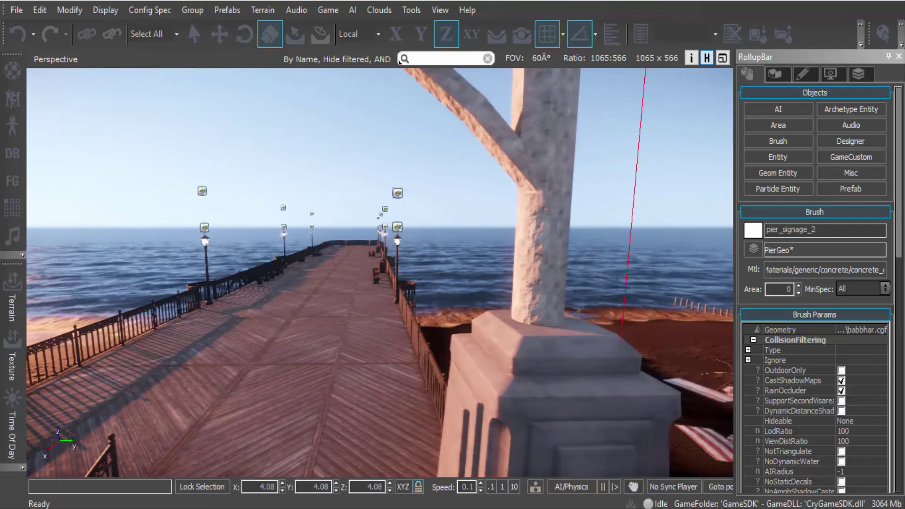
pyautogui.press('1')
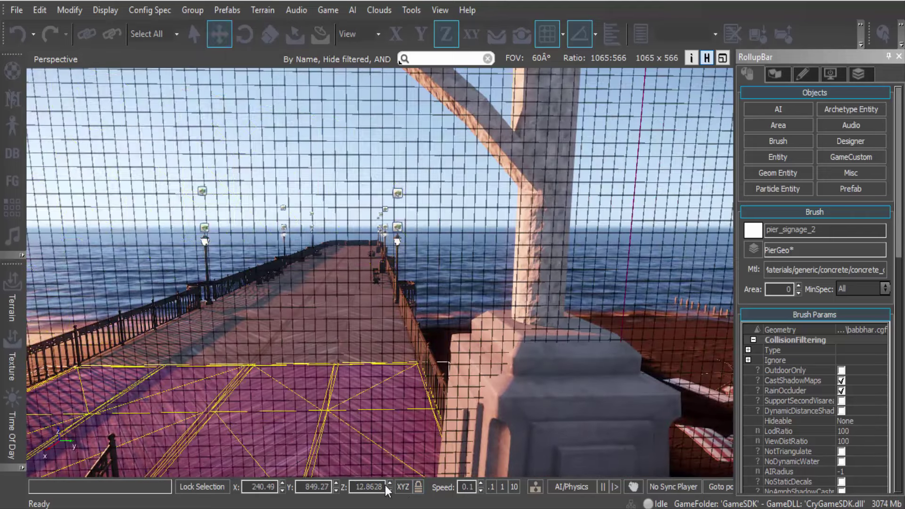
pyautogui.click(390, 491)
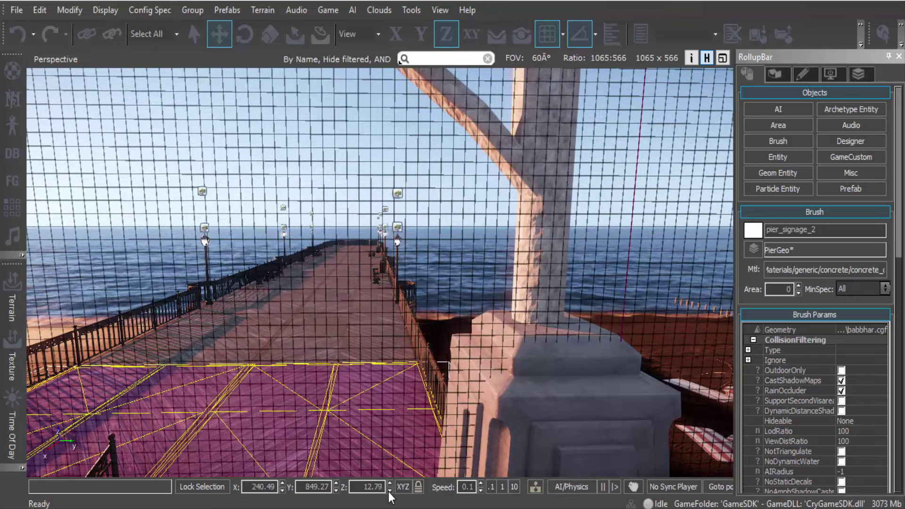
# - Look along the street and view the pier sign from beside the police car with the viewport helpers hidden
pyautogui.moveTo(387, 442); pyautogui.dragTo(173, 421, button='right')
pyautogui.press('w')
pyautogui.press('d')
pyautogui.press('a')
pyautogui.press('w')
pyautogui.press('w')
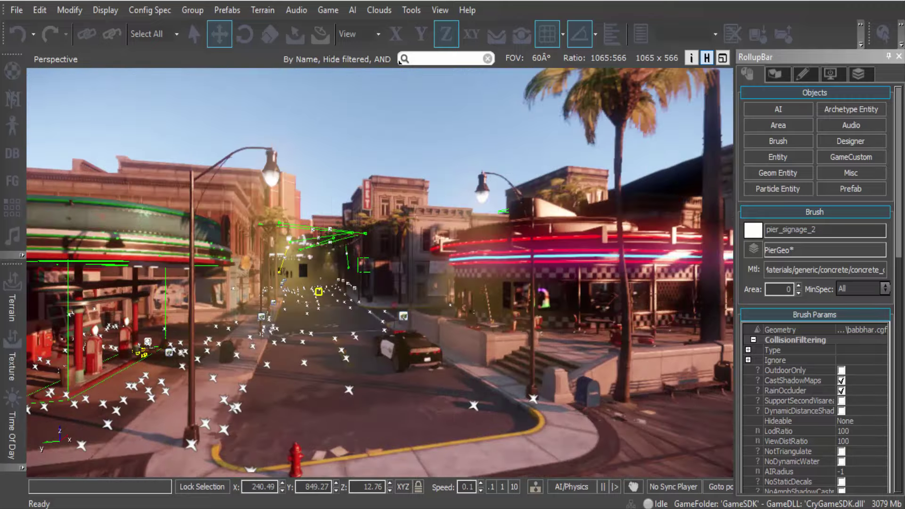
pyautogui.press('w')
pyautogui.moveTo(379, 272); pyautogui.dragTo(450, 286, button='right')
pyautogui.press('w')
pyautogui.press('a')
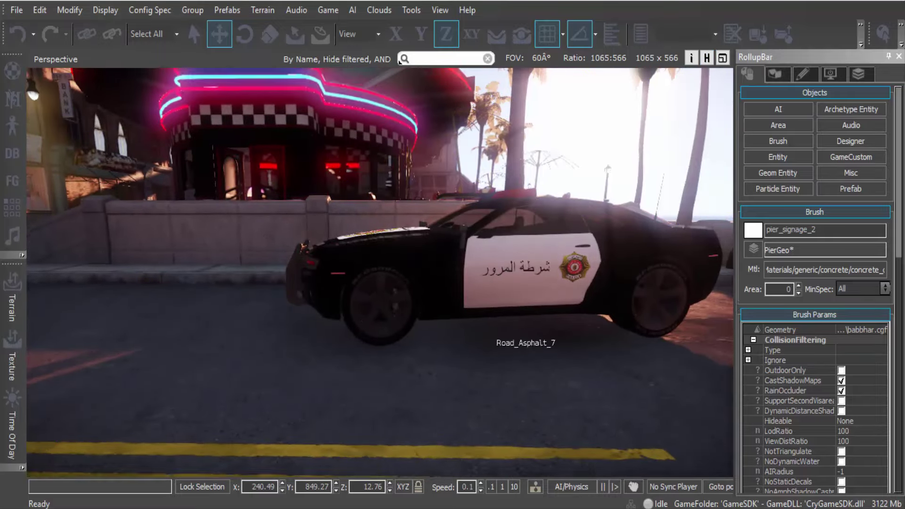
pyautogui.press('a')
pyautogui.moveTo(489, 337); pyautogui.dragTo(528, 338, button='right')
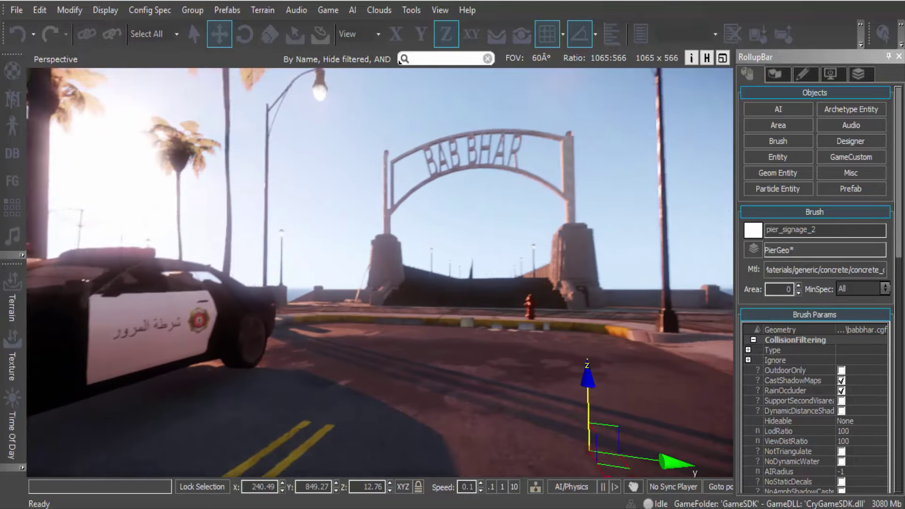
# - Clear the selection and check the pier sign from the sidewalk in front of the police car
pyautogui.hotkey('ctrl', 'g')
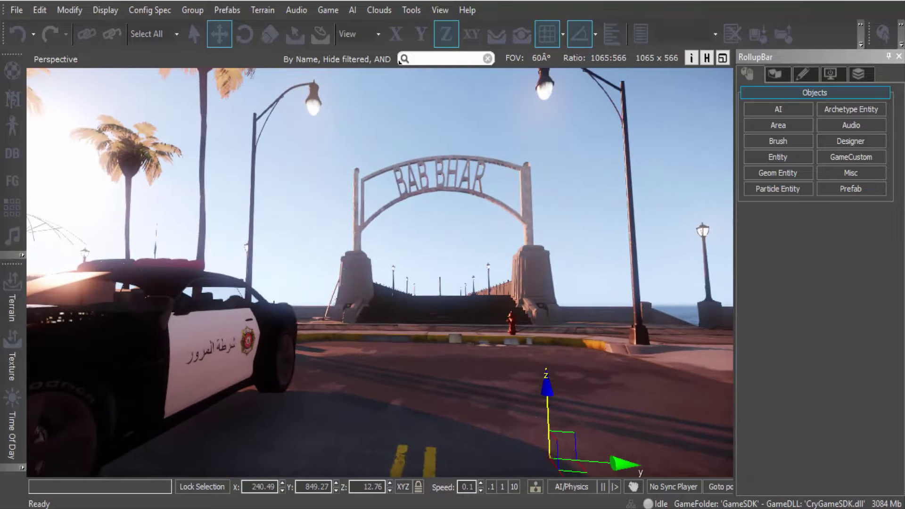
pyautogui.press('a')
pyautogui.moveTo(570, 156); pyautogui.dragTo(599, 153, button='right')
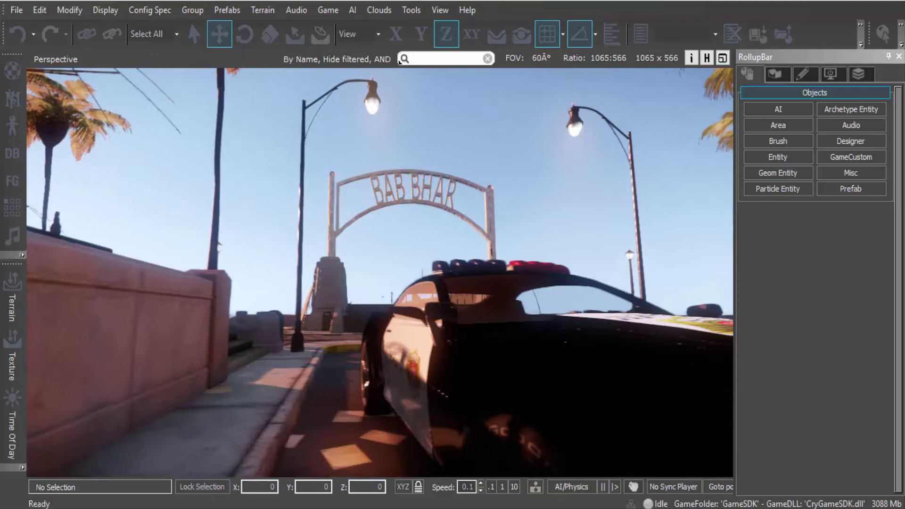